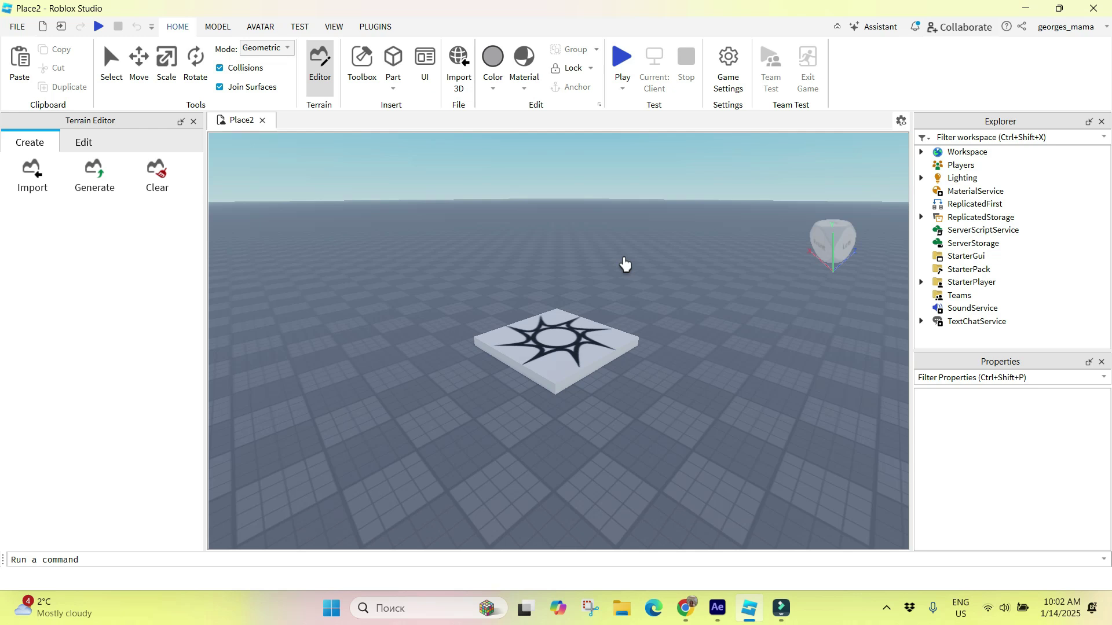
# Start a playtest in server view and copy the player's character model from the Workspace.
pyautogui.click(622, 66)
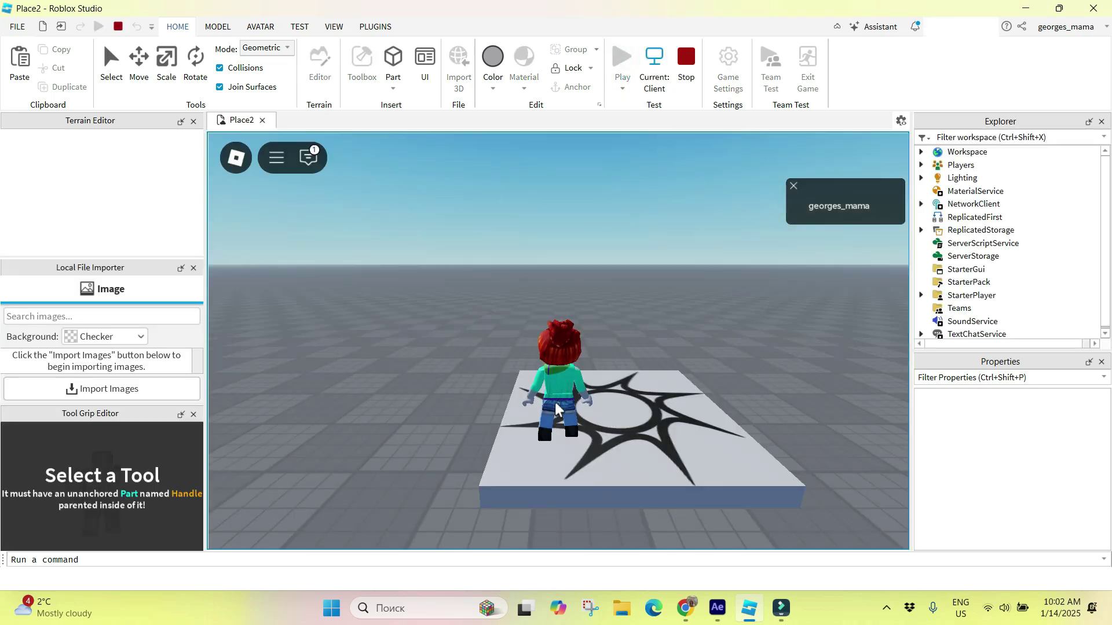
pyautogui.click(656, 87)
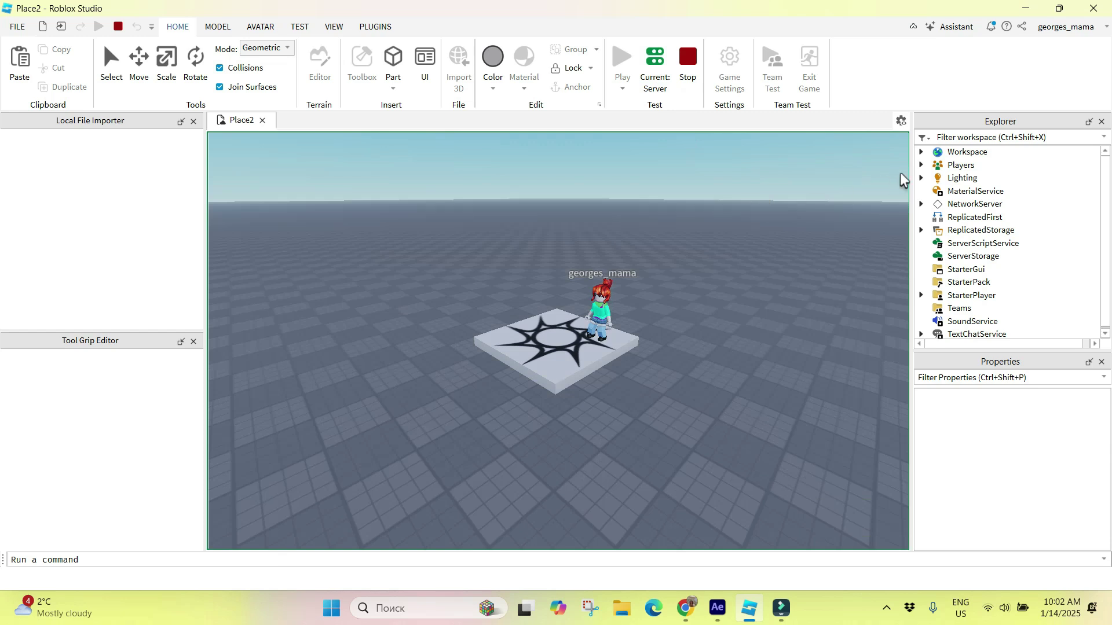
pyautogui.click(1023, 155)
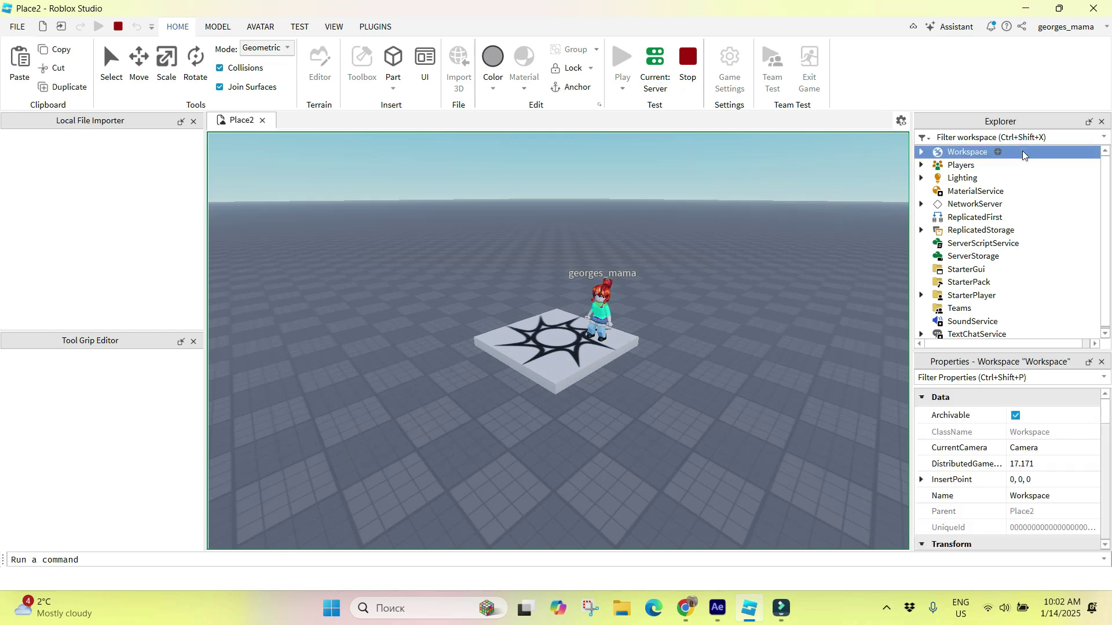
pyautogui.doubleClick(1022, 150)
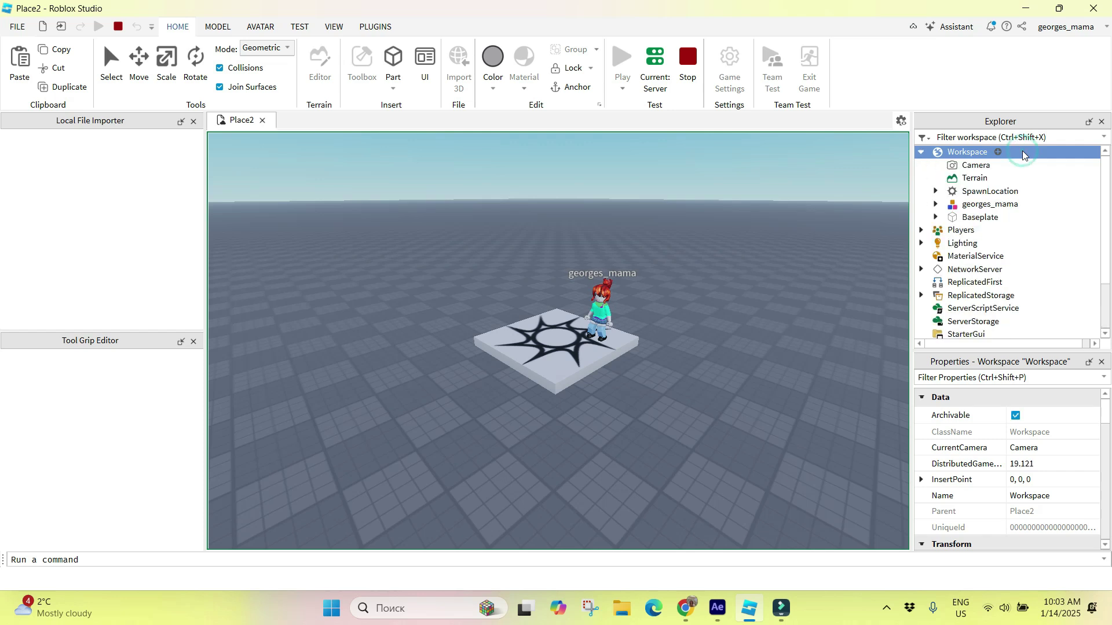
pyautogui.click(1011, 206)
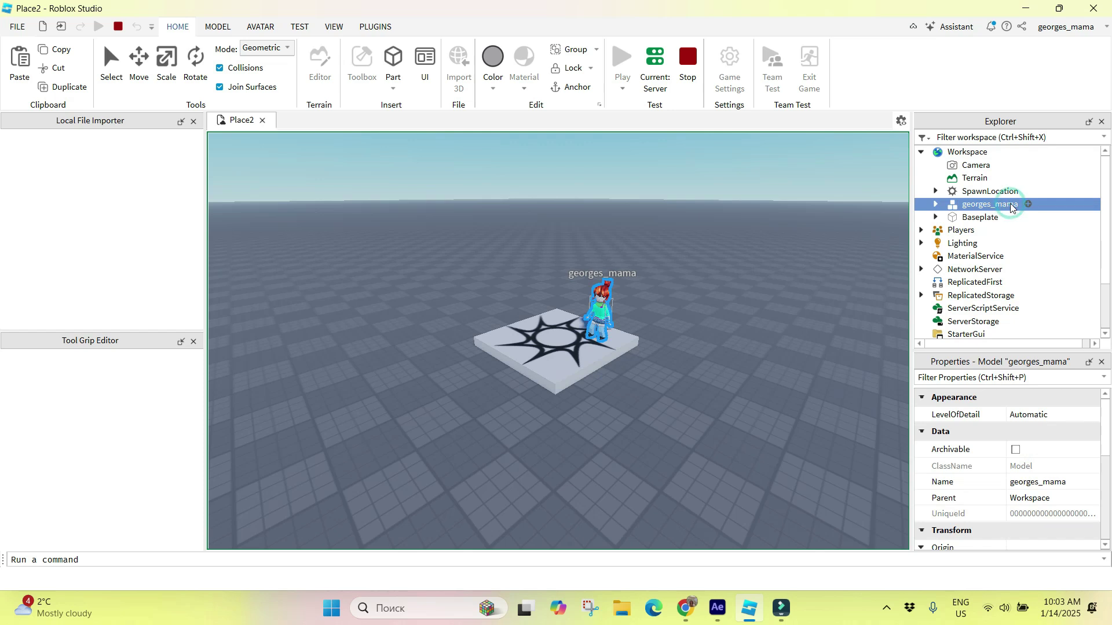
pyautogui.rightClick(1009, 206)
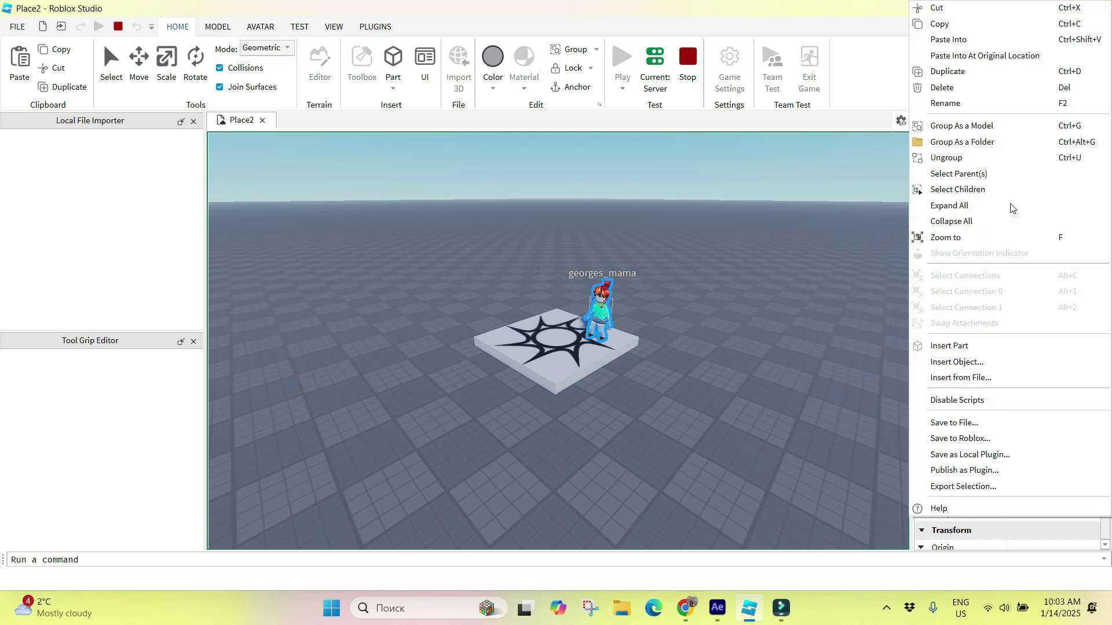
pyautogui.click(944, 24)
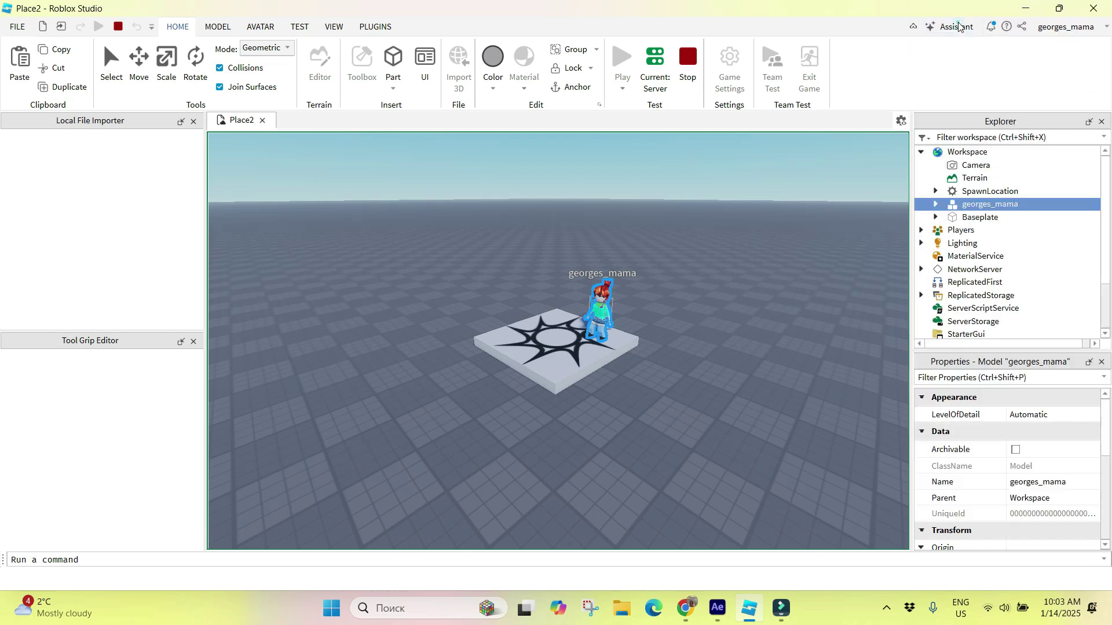
# Stop the playtest and paste the copied character model into the place.
pyautogui.click(688, 59)
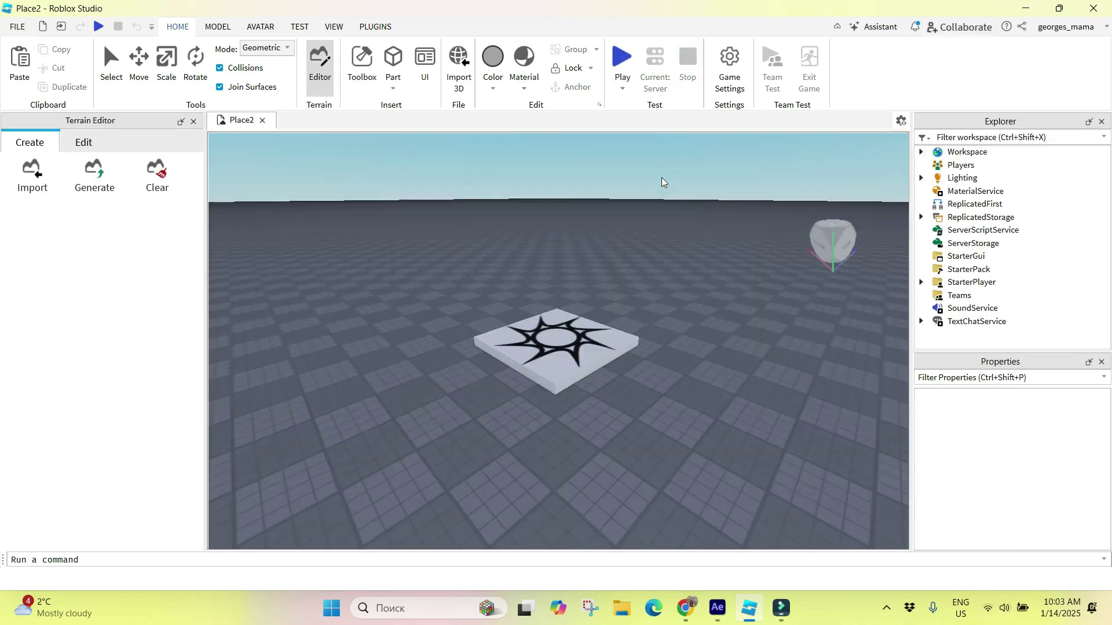
pyautogui.rightClick(668, 268)
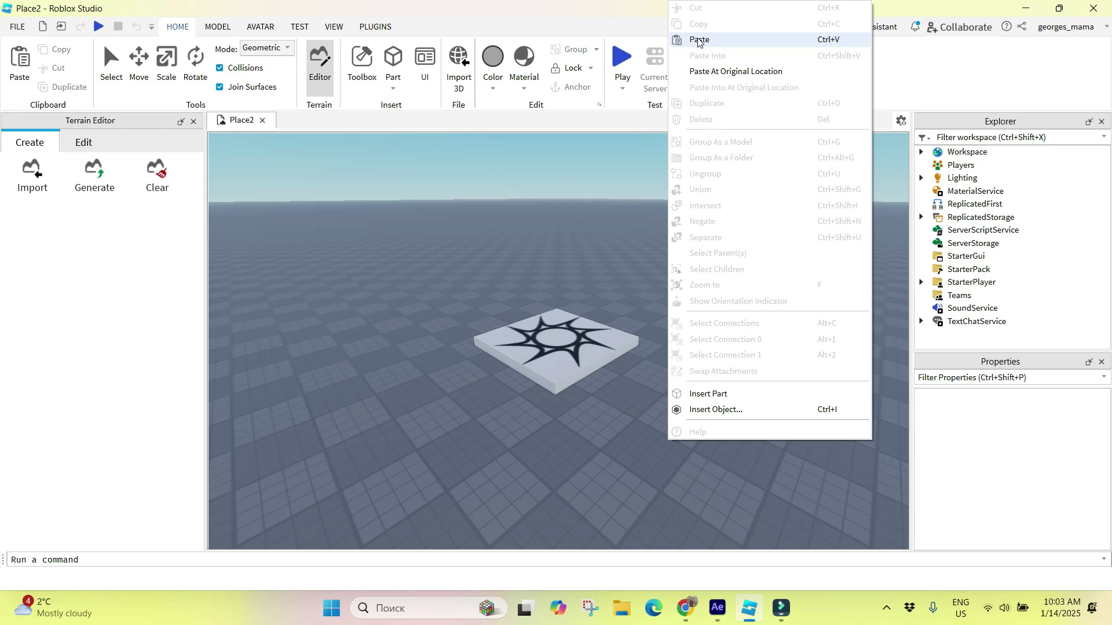
pyautogui.click(697, 38)
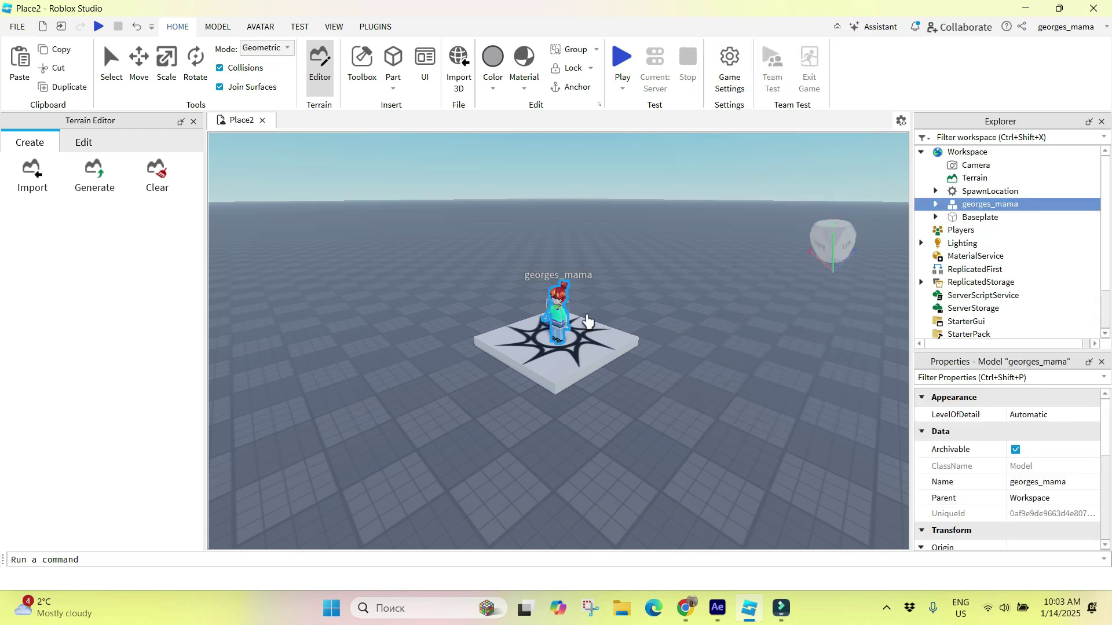
pyautogui.scroll(3, 587, 320)
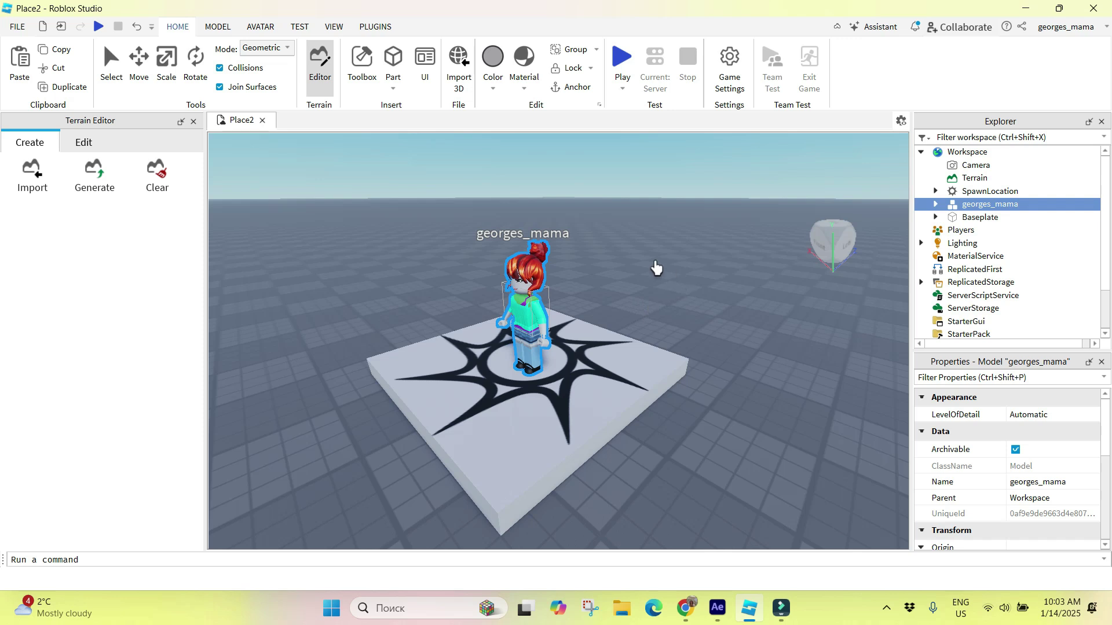
# Insert a Dialog object into the Head of the pasted character.
pyautogui.doubleClick(1053, 207)
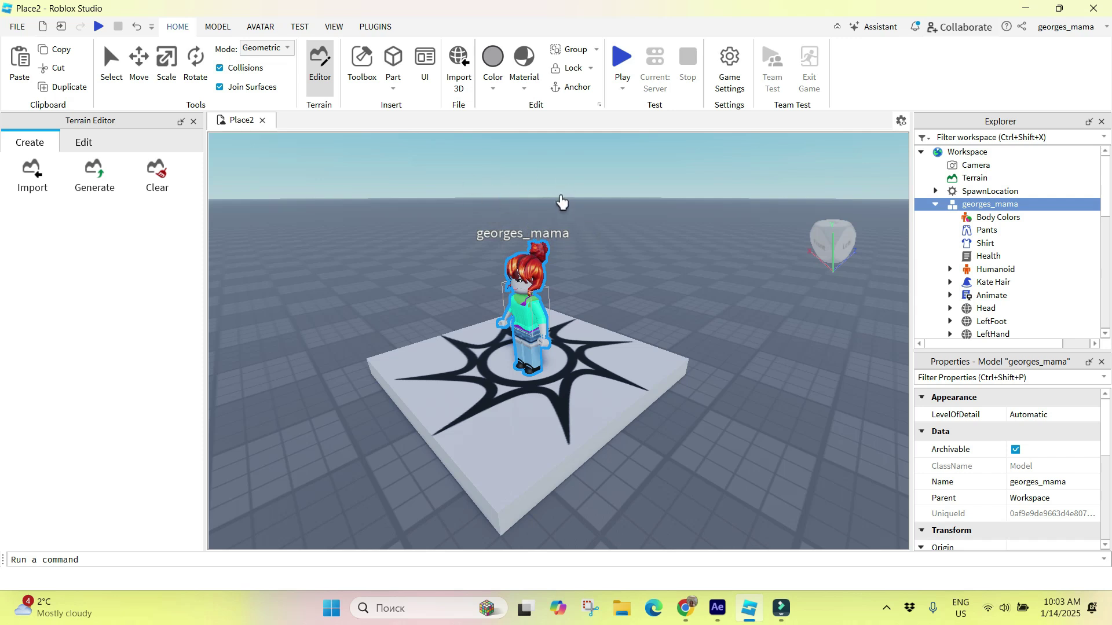
pyautogui.scroll(-1, 1027, 235)
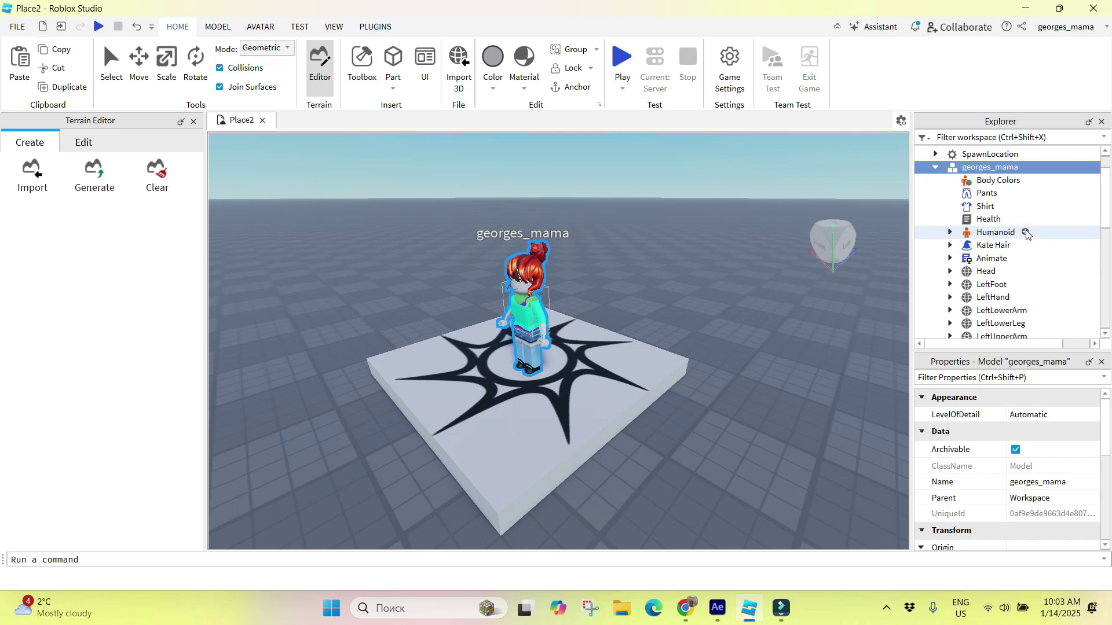
pyautogui.click(1017, 273)
pyautogui.click(1006, 271)
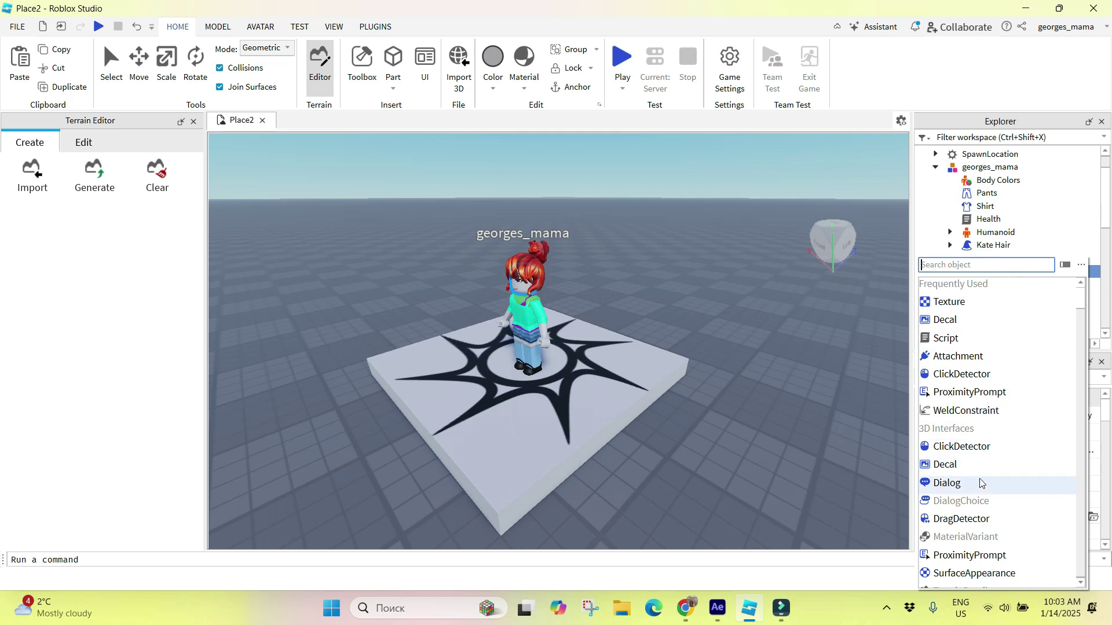
pyautogui.press('Escape')
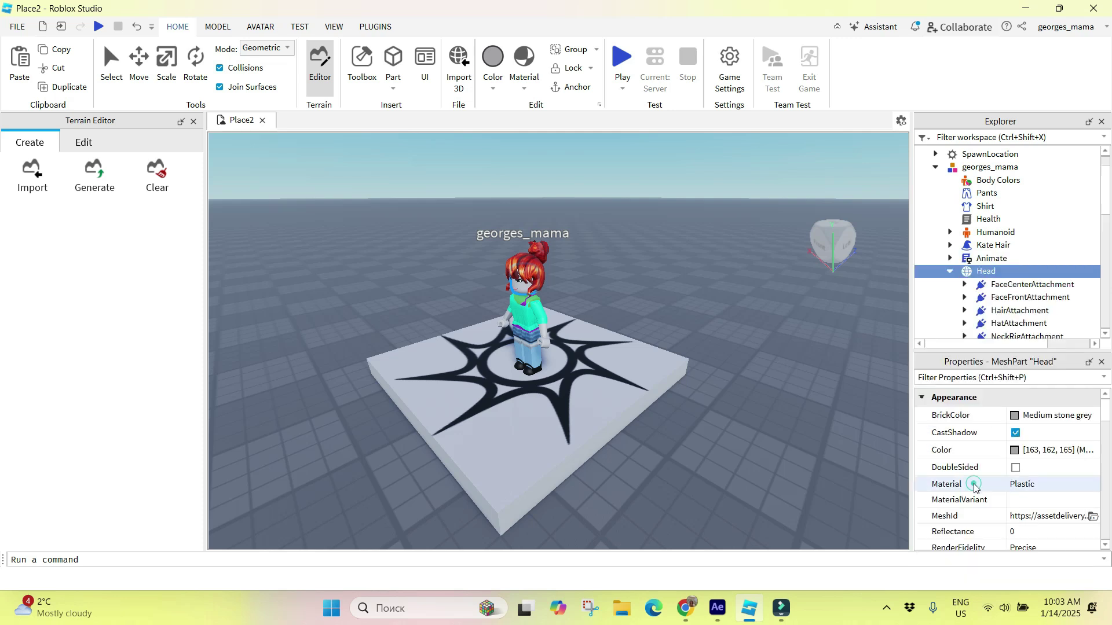
# Set the Dialog's InitialPrompt to "Hi" and its GoodbyeDialog to "Bye".
pyautogui.scroll(-3, 987, 249)
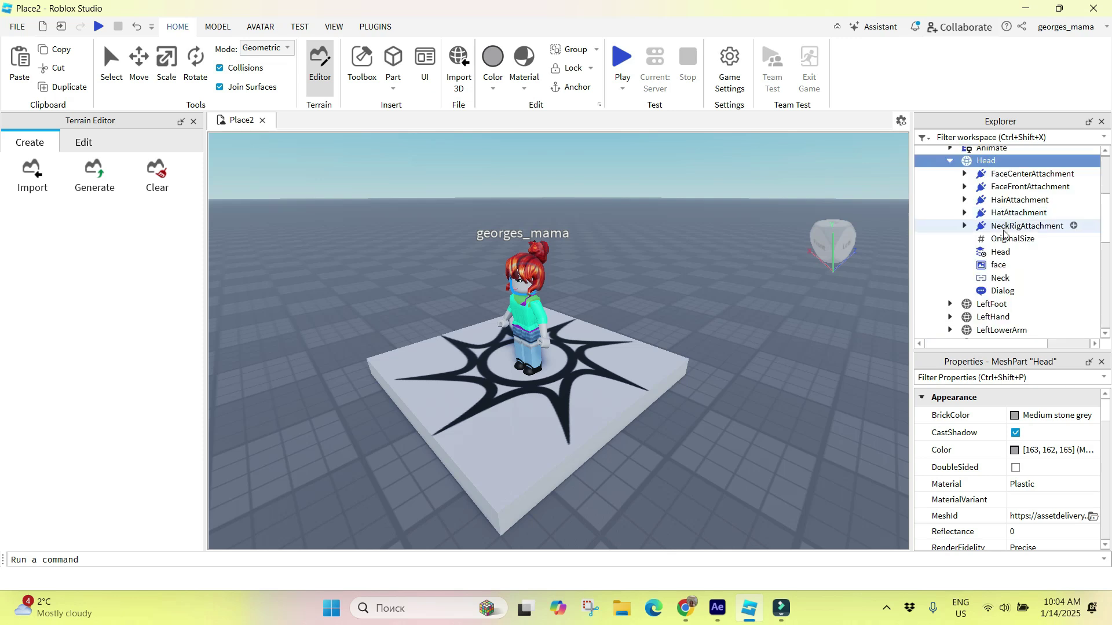
pyautogui.click(1003, 291)
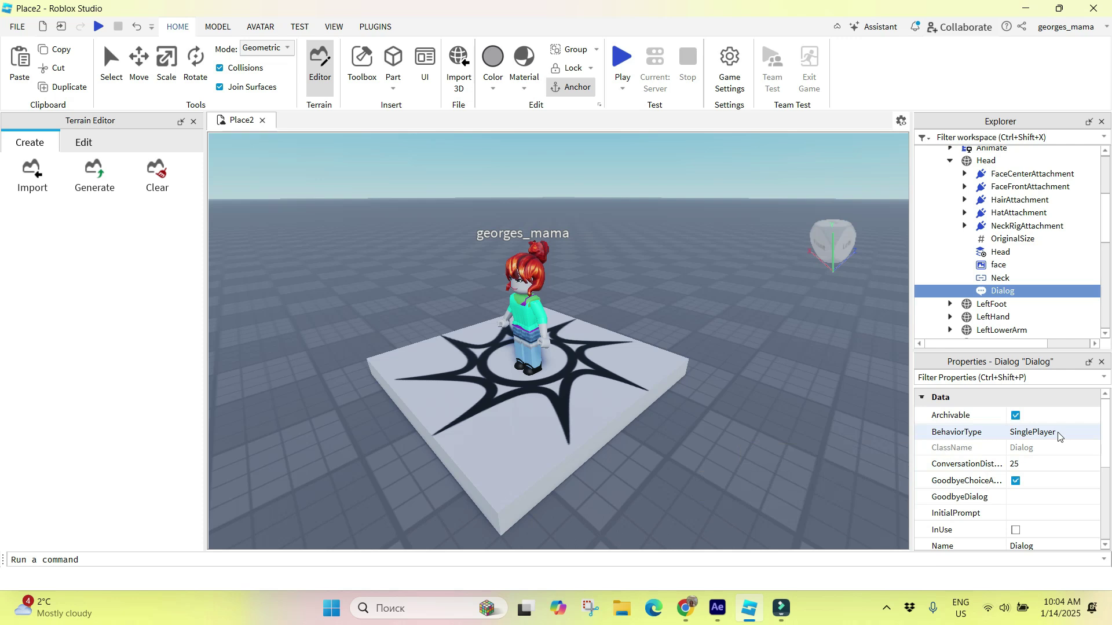
pyautogui.scroll(-1, 1077, 459)
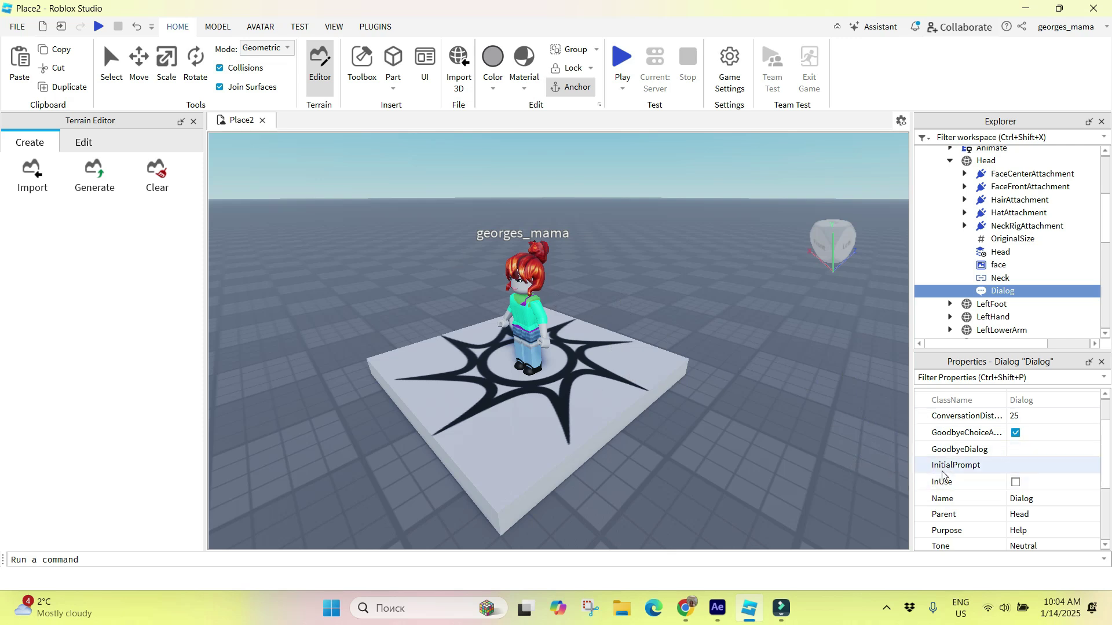
pyautogui.click(1058, 466)
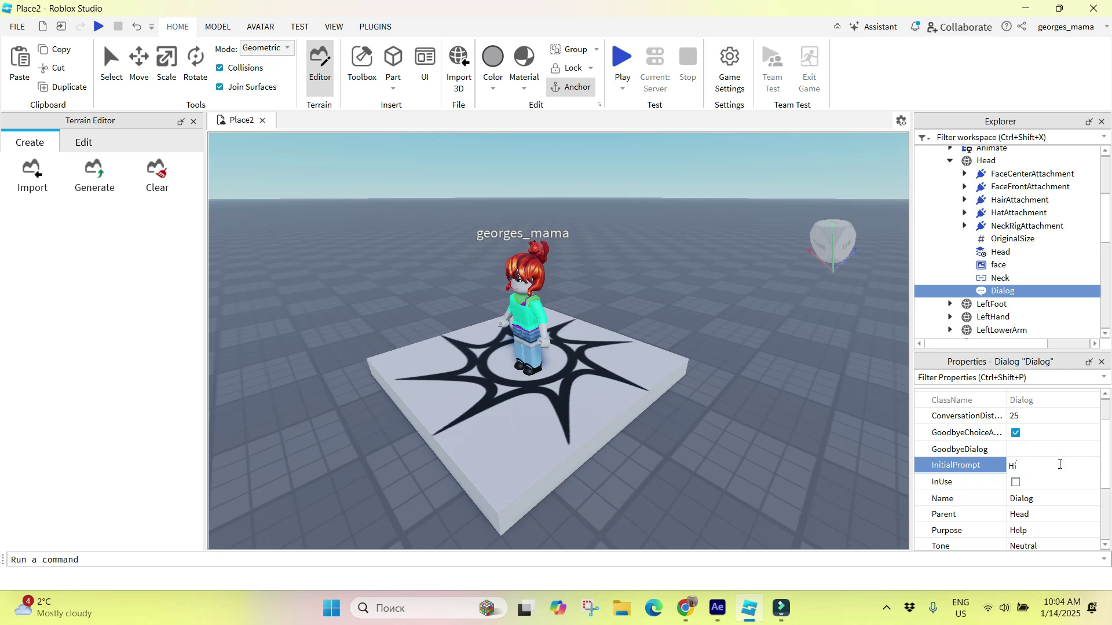
pyautogui.click(1053, 454)
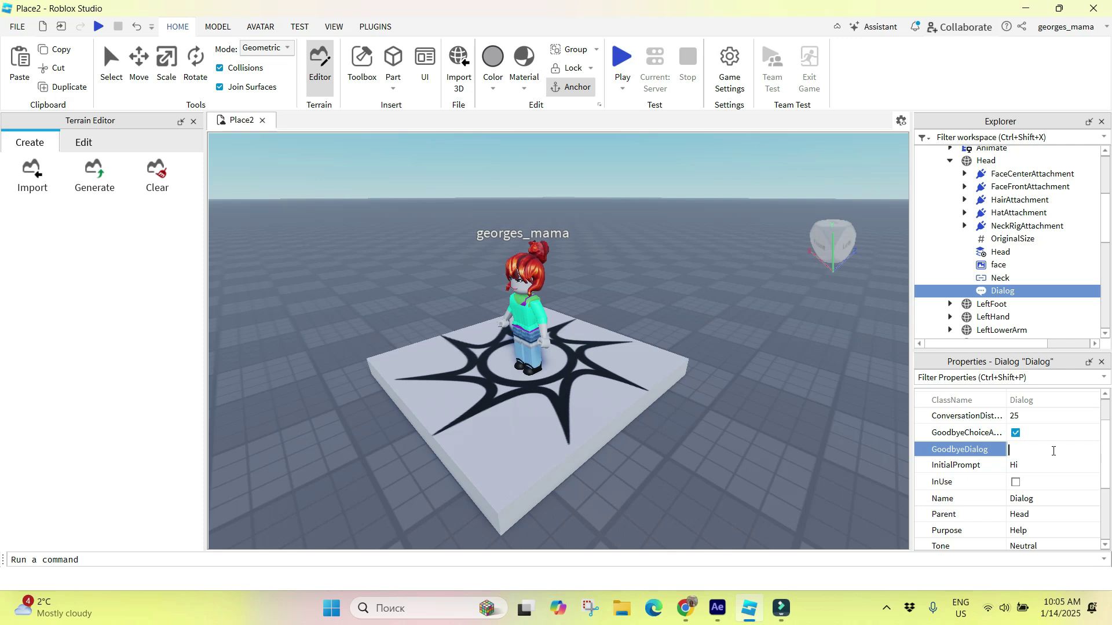
pyautogui.press('Return')
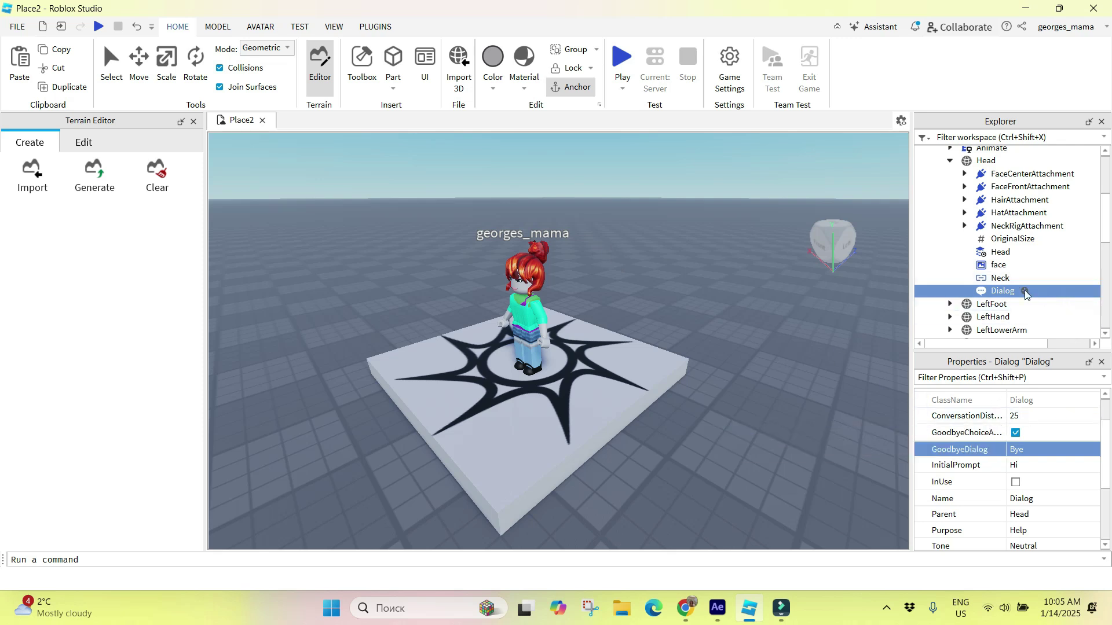
# Add a DialogChoice under the Dialog with UserDialog "How are you" and ResponseDialog "Good, tank you".
pyautogui.click(1025, 292)
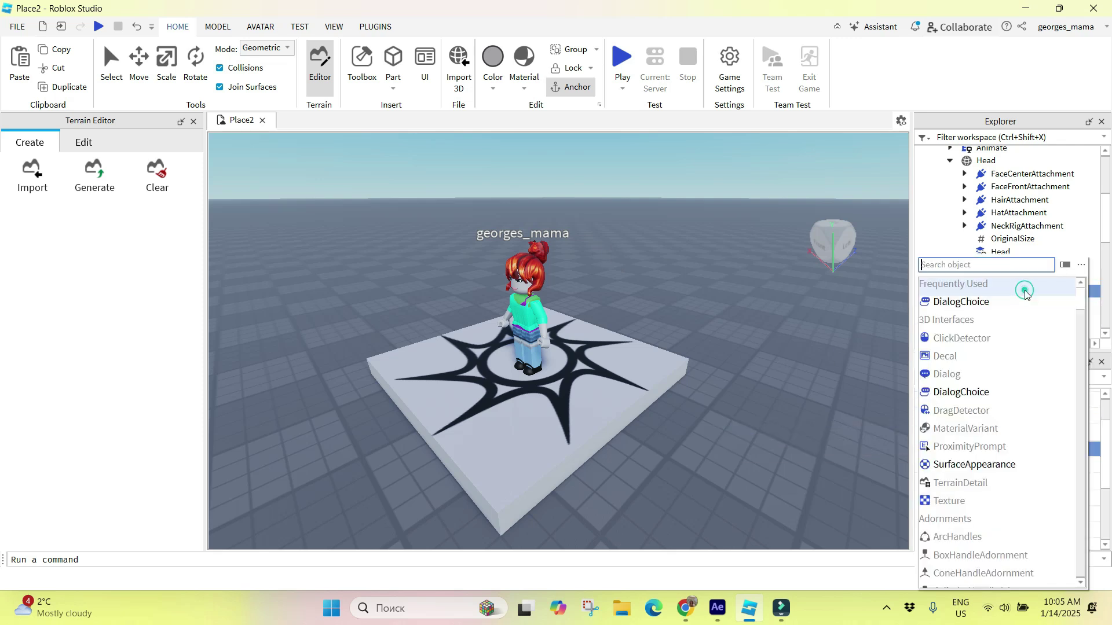
pyautogui.click(996, 302)
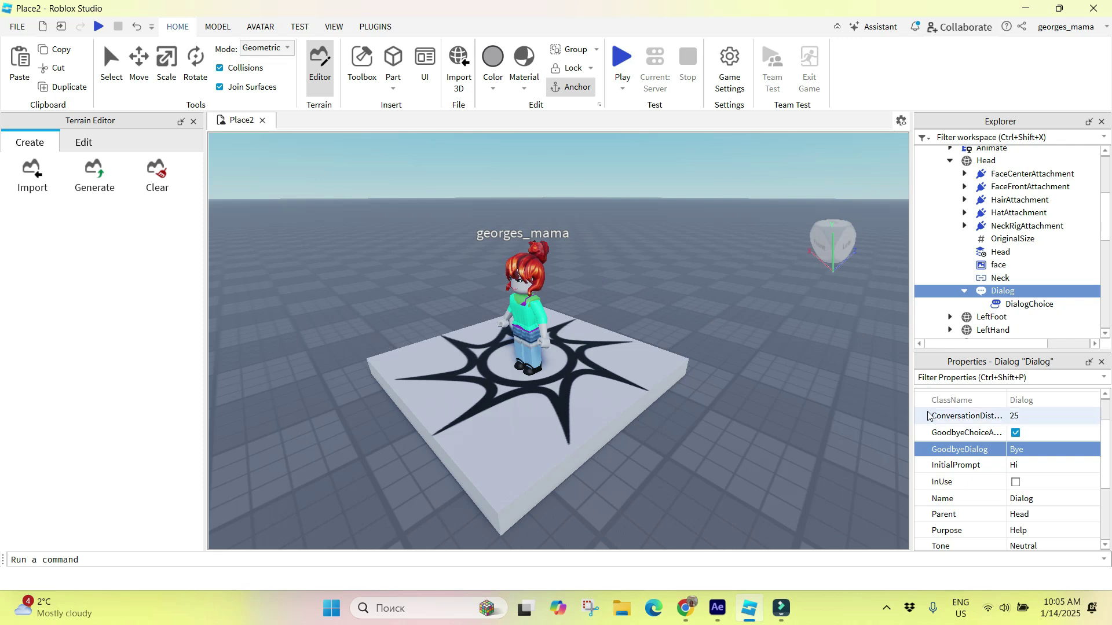
pyautogui.click(1037, 305)
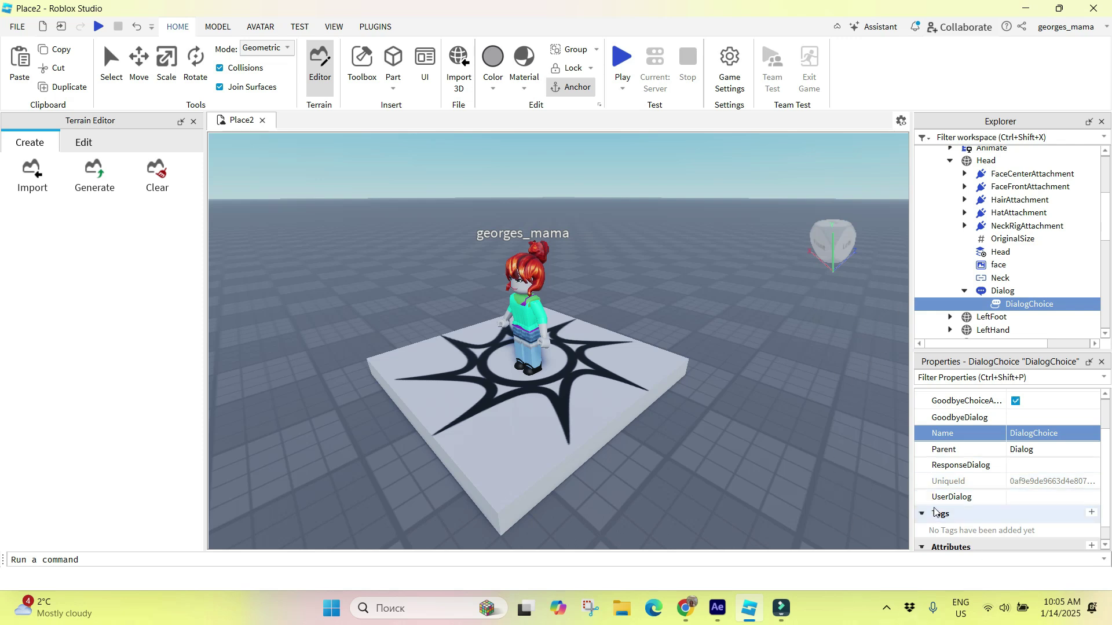
pyautogui.click(1029, 501)
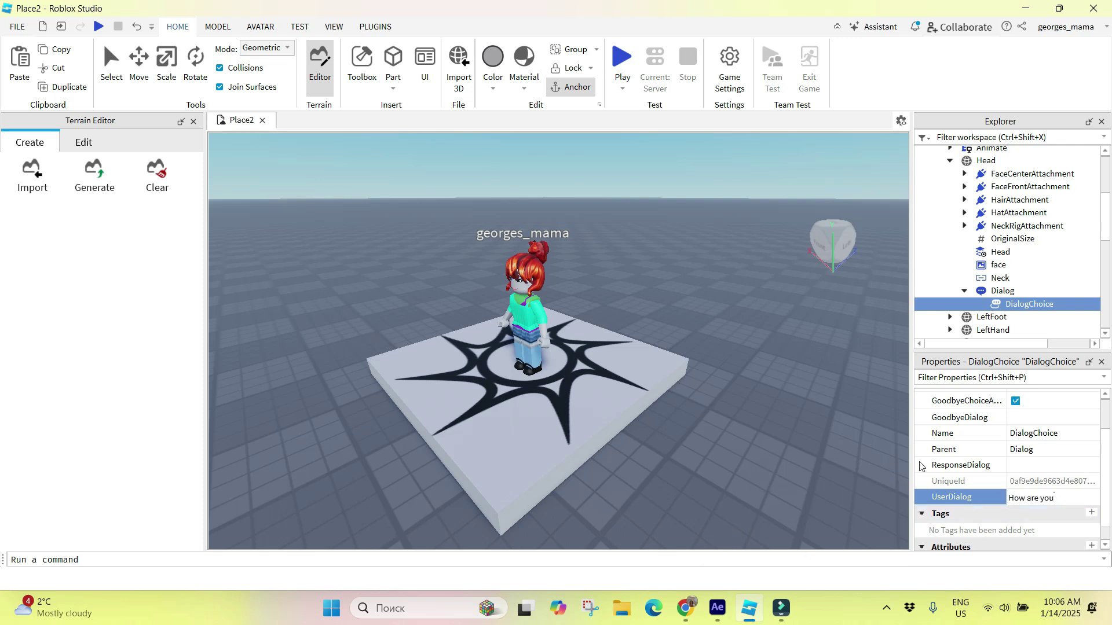
pyautogui.click(1048, 466)
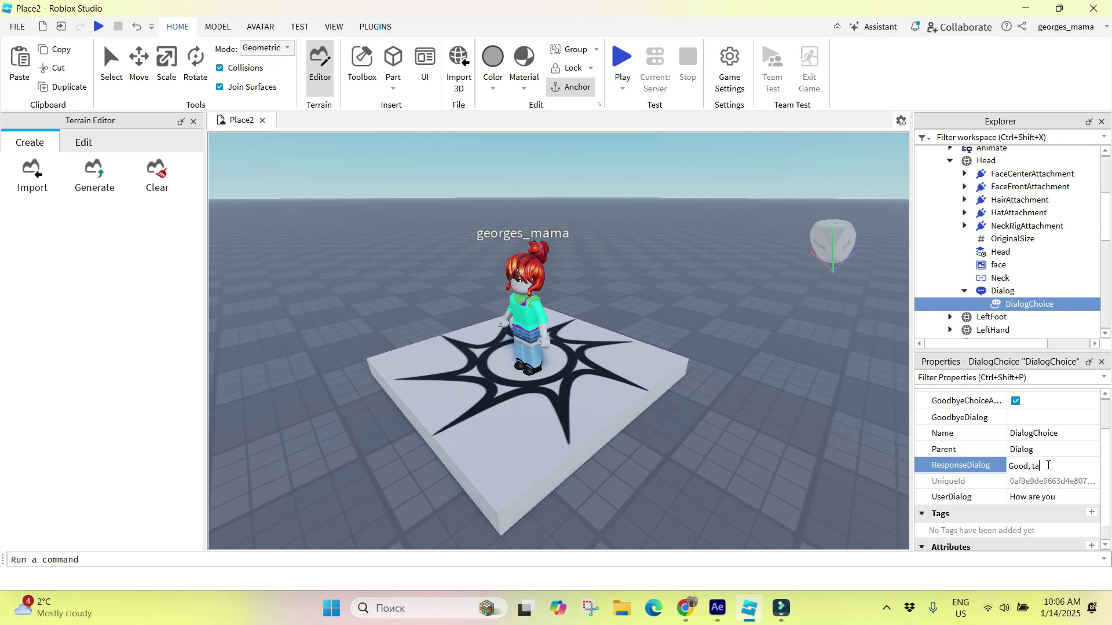
pyautogui.click(812, 467)
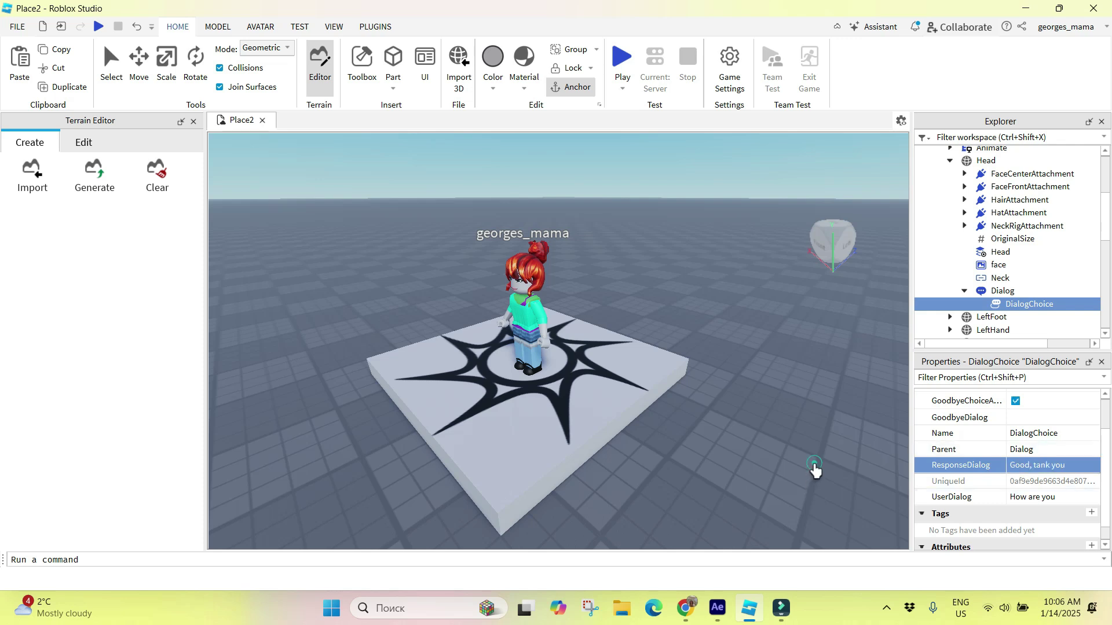
# Playtest the place and walk the avatar around the NPC until the two face each other beside the spawn platform.
pyautogui.click(620, 58)
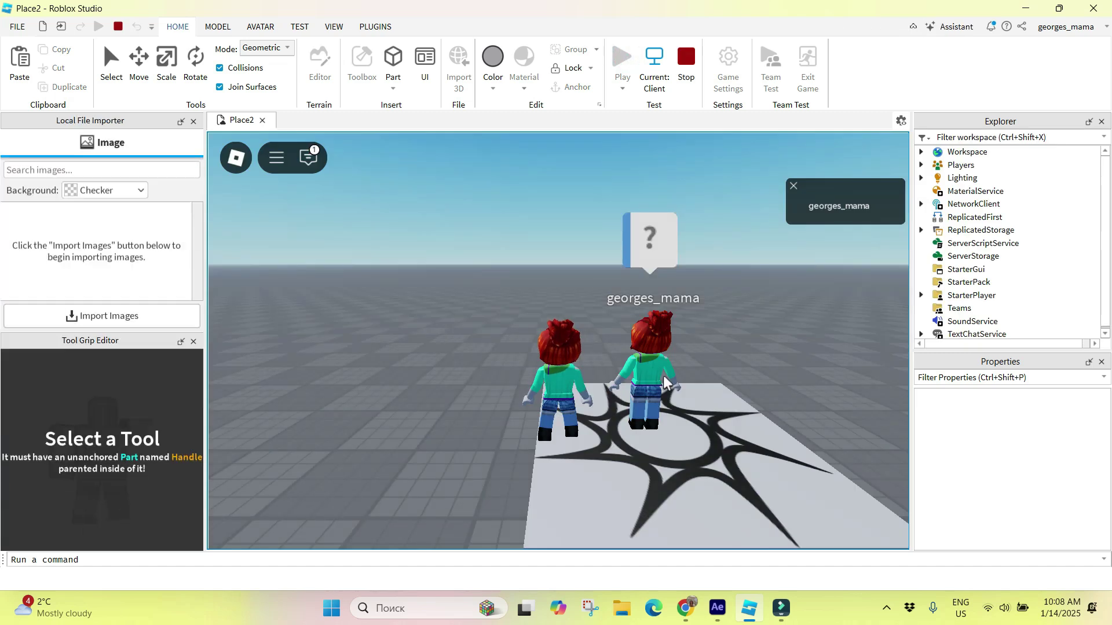
pyautogui.click(554, 247)
pyautogui.press('w')
pyautogui.press('d')
pyautogui.press('w')
pyautogui.press('a')
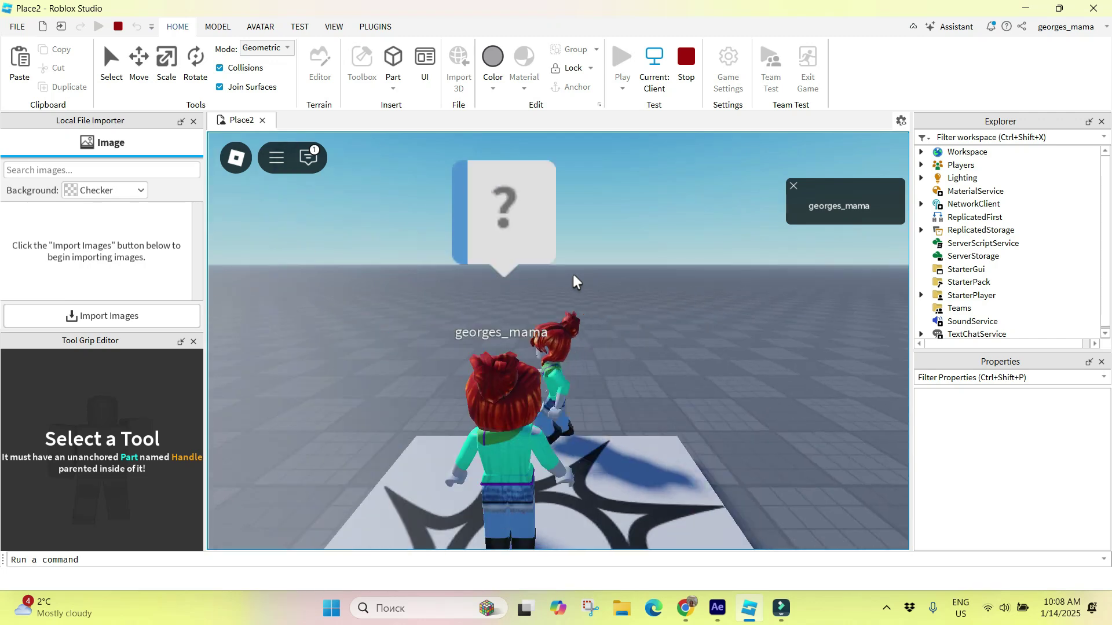
pyautogui.press('w')
pyautogui.press('a')
pyautogui.press('s')
pyautogui.press('w')
pyautogui.press('s')
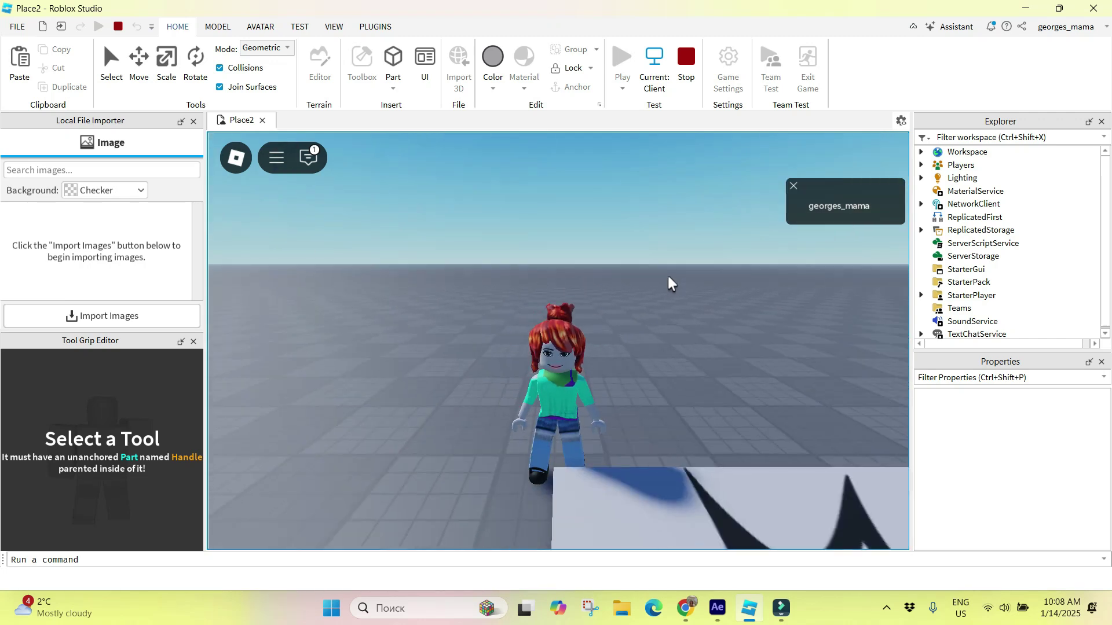
pyautogui.moveTo(738, 261); pyautogui.dragTo(738, 261, button='right')
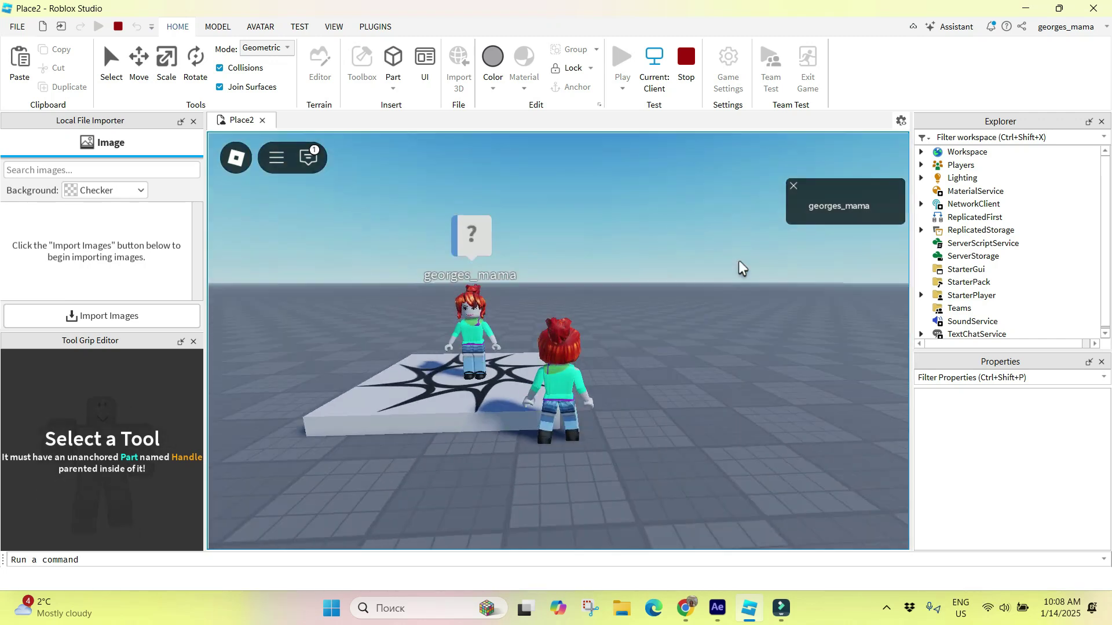
# Test the NPC conversation by choosing "How are you", then reopen the dialog and choose "Bye".
pyautogui.click(474, 237)
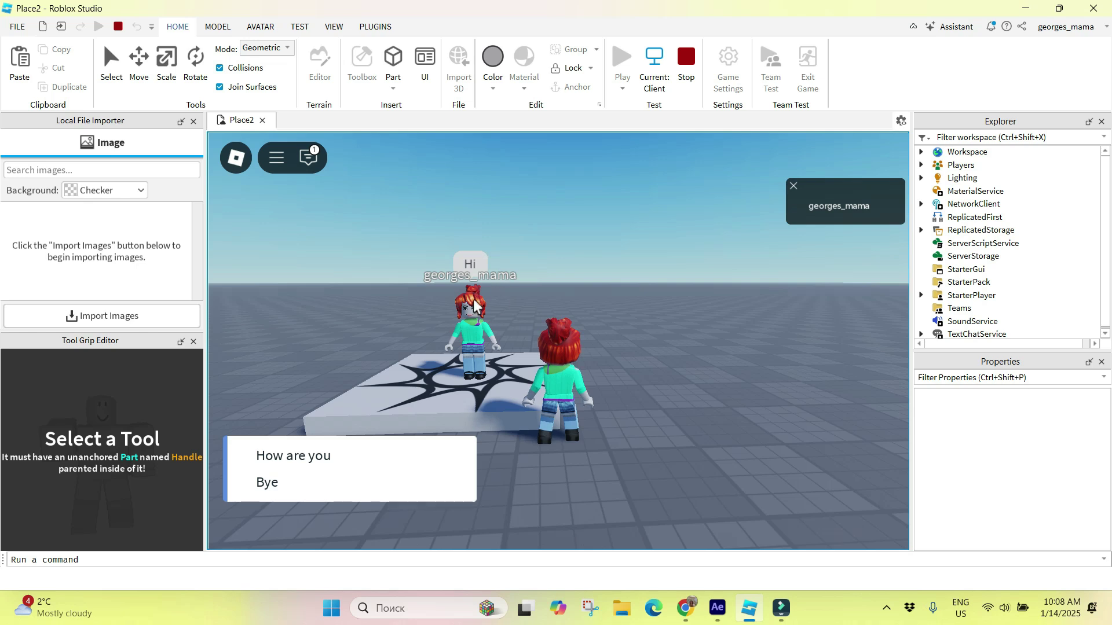
pyautogui.click(340, 460)
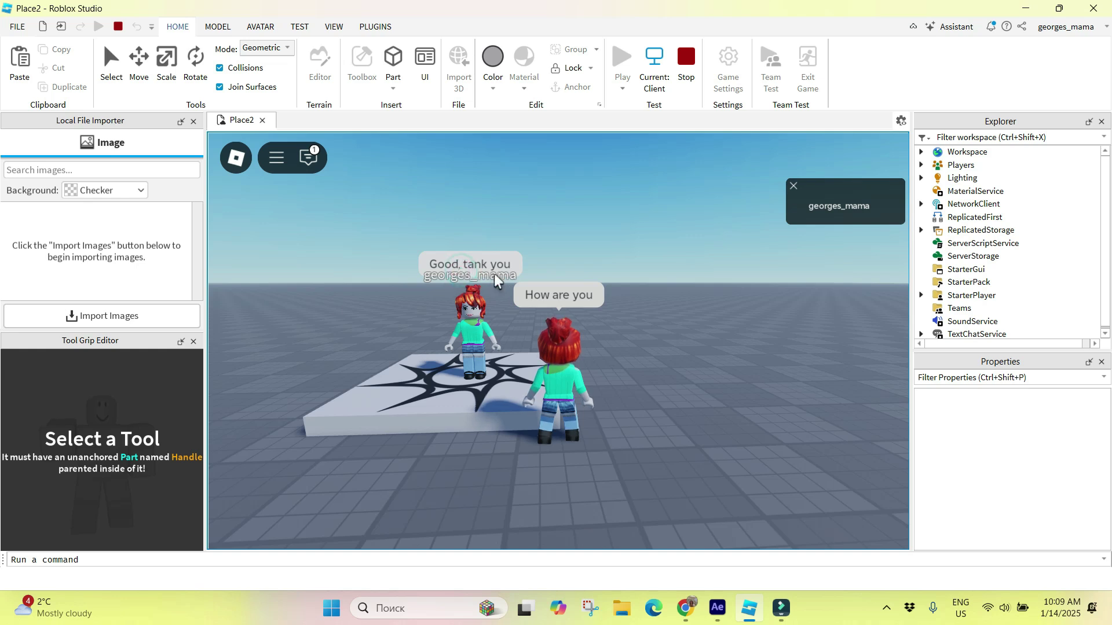
pyautogui.click(471, 239)
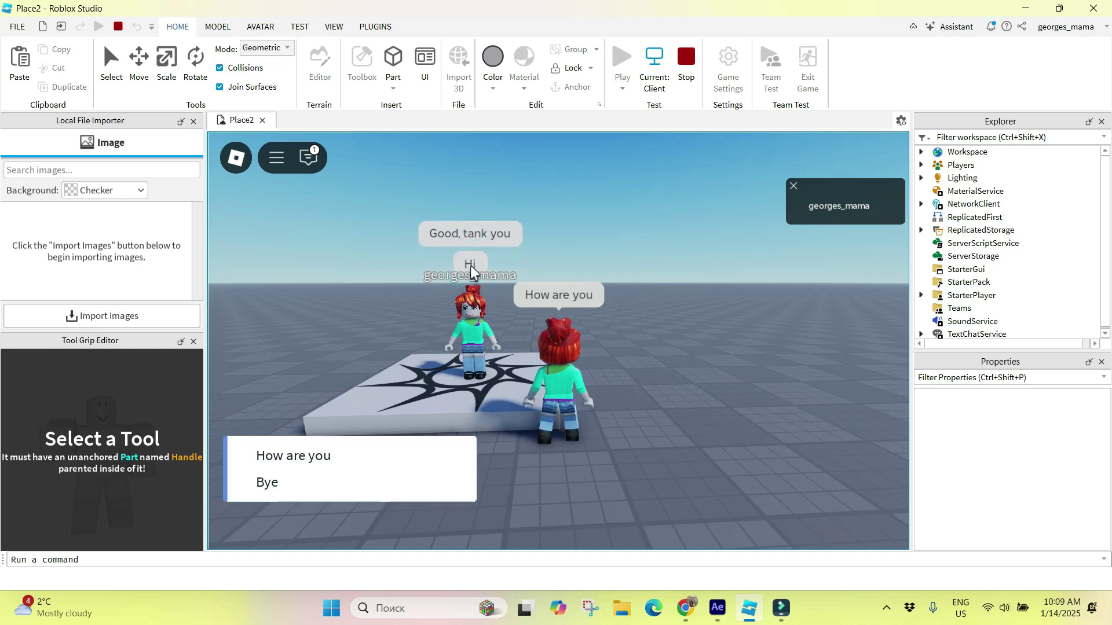
pyautogui.click(323, 488)
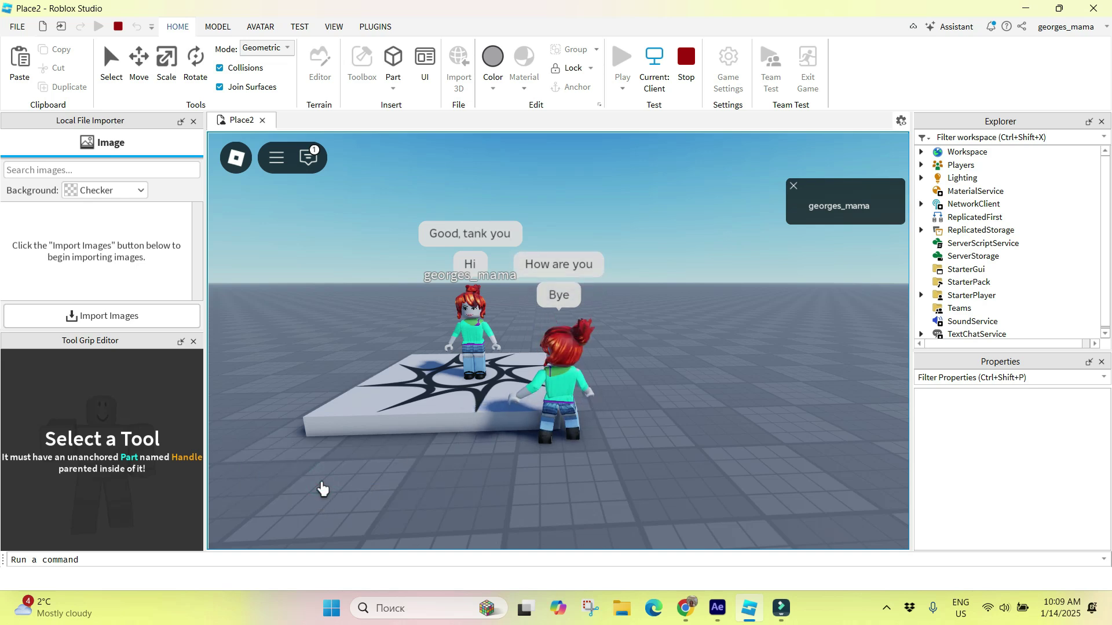